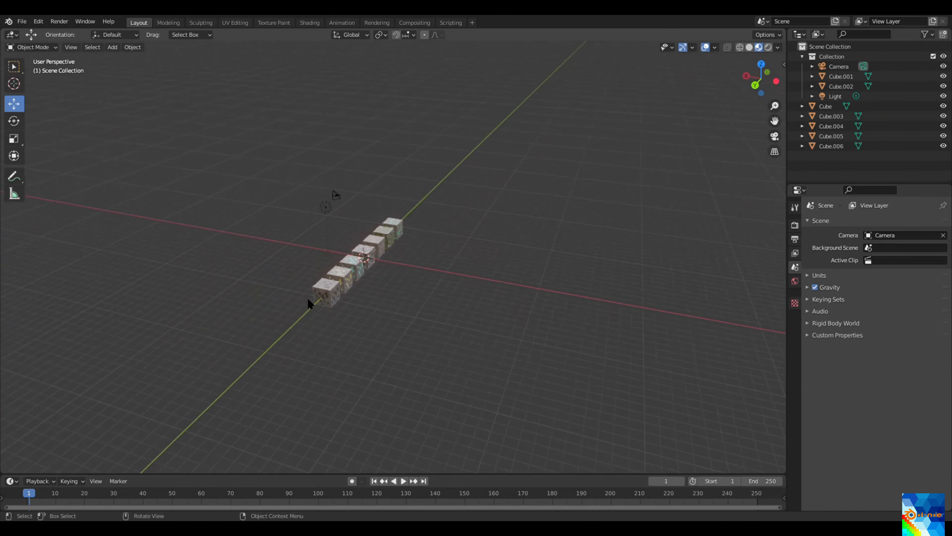
- Add a cube and move it along Y to about 13.4 m, past the coal ore end of the block row
scroll(141, 61, up, 3)
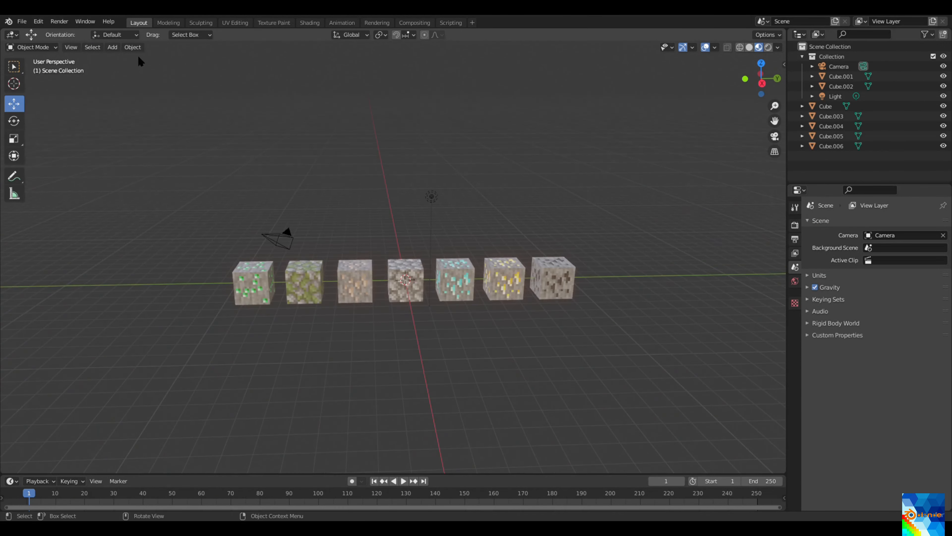
click(113, 46)
mouse_move(122, 61)
click(199, 69)
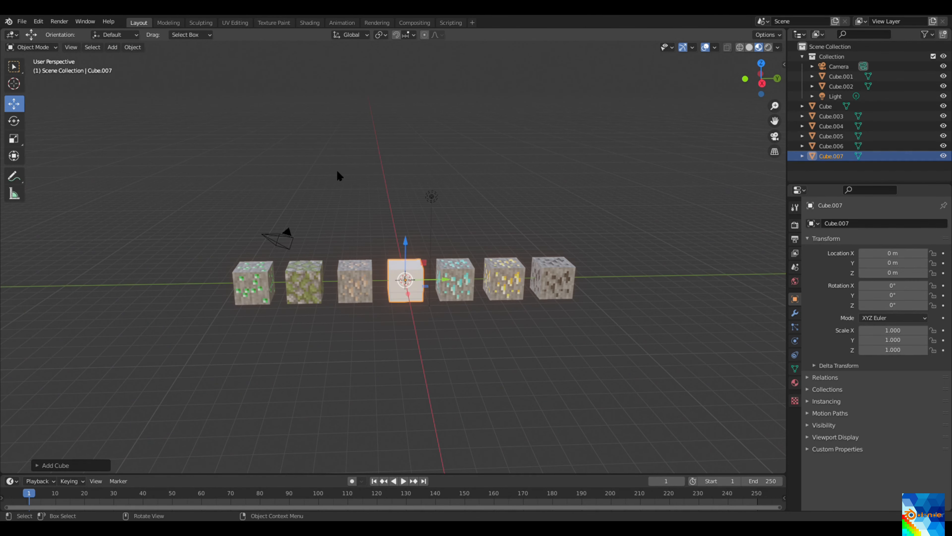
drag(500, 284, 654, 277)
middle_drag(624, 260, 610, 289)
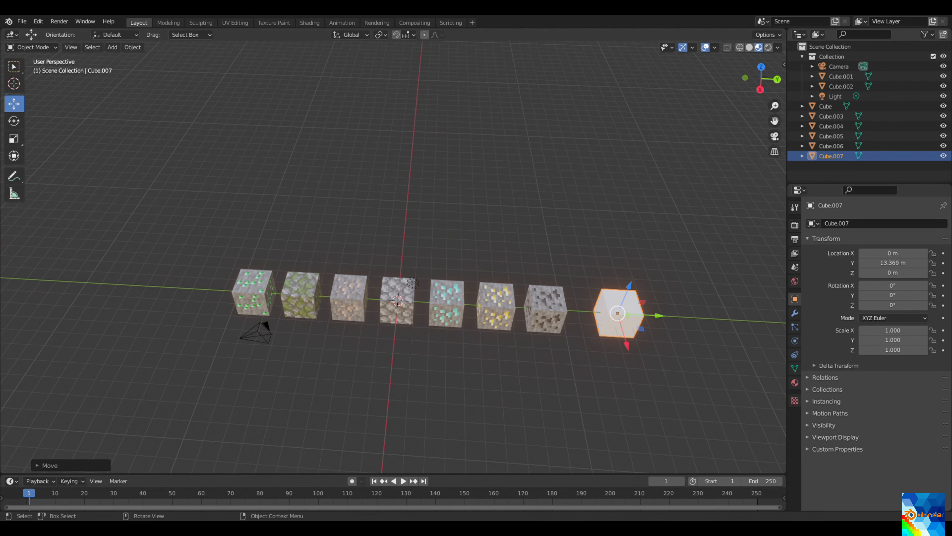
- Switch to the Shading workspace and create a new material for the plain white cube
click(309, 22)
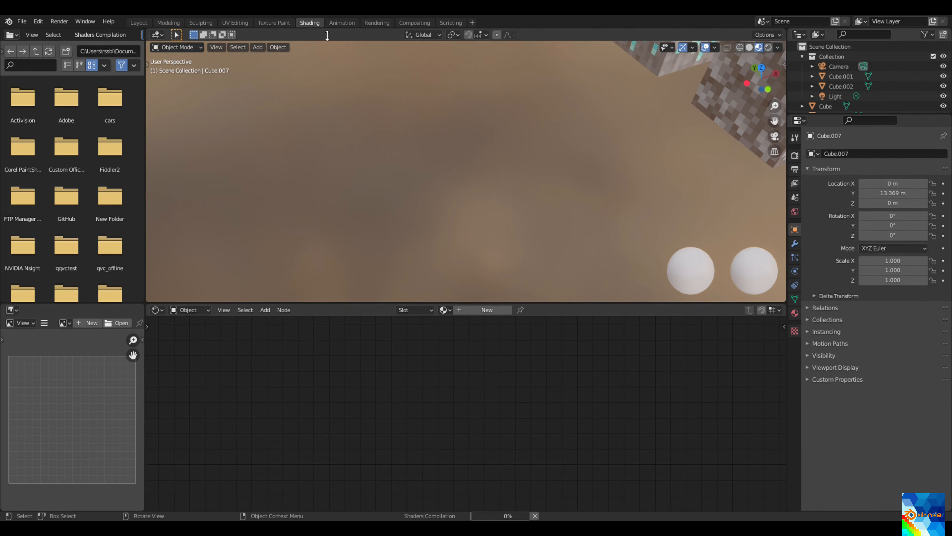
scroll(646, 203, down, 6)
middle_drag(645, 203, 691, 176)
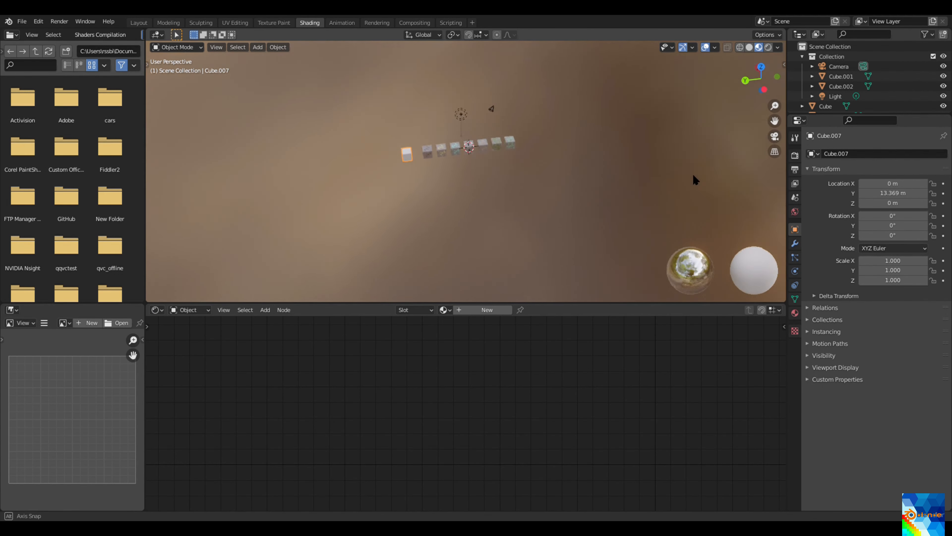
scroll(408, 161, up, 5)
scroll(406, 167, up, 4)
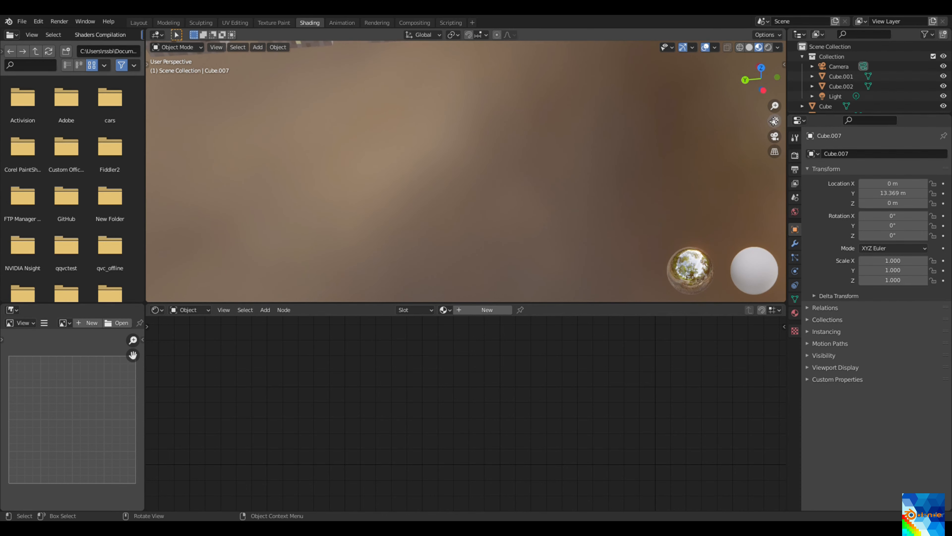
drag(774, 128, 631, 268)
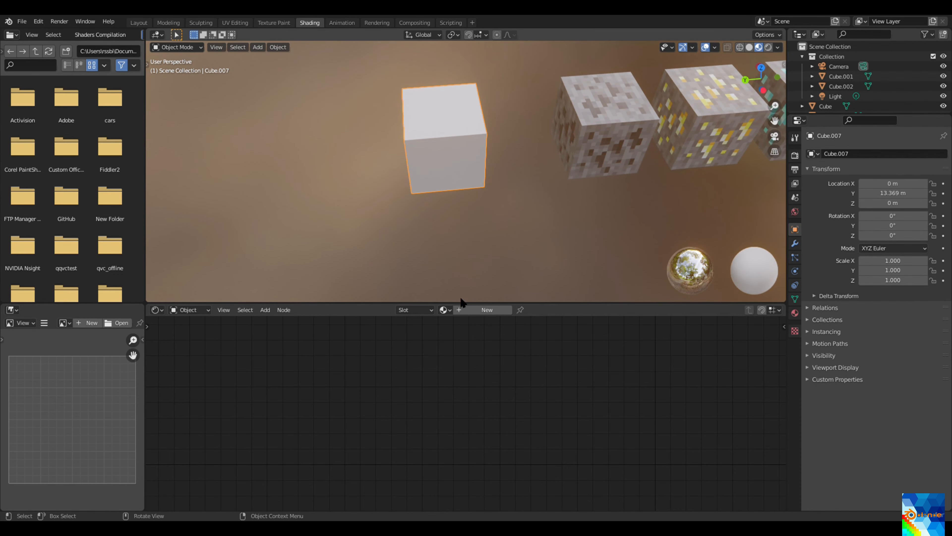
click(474, 312)
- Add an Image Texture node and connect its Color output to the shader's Base Color
click(265, 309)
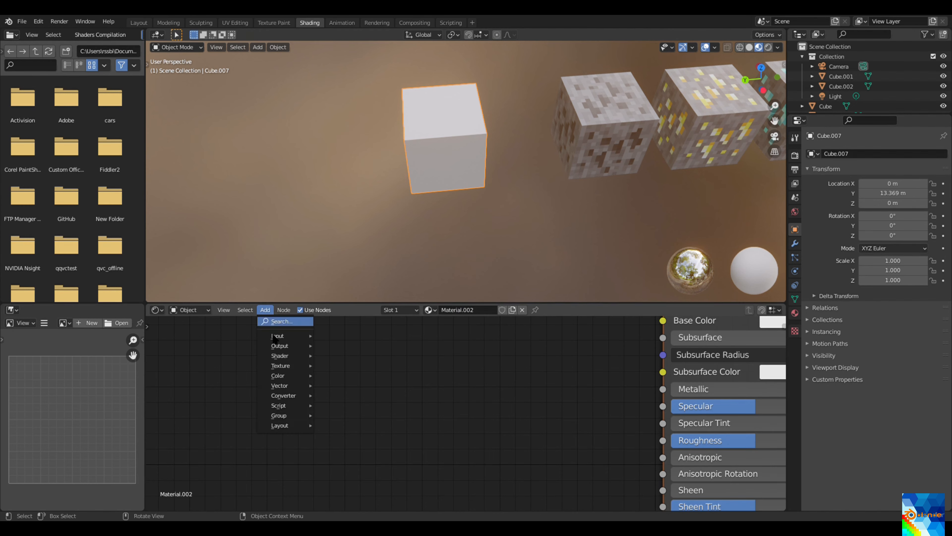
mouse_move(285, 365)
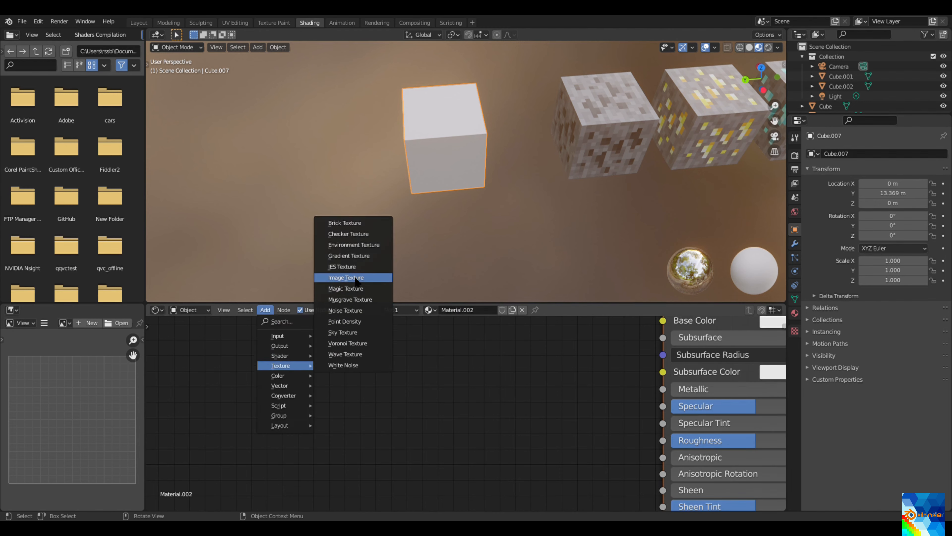
click(345, 277)
click(491, 375)
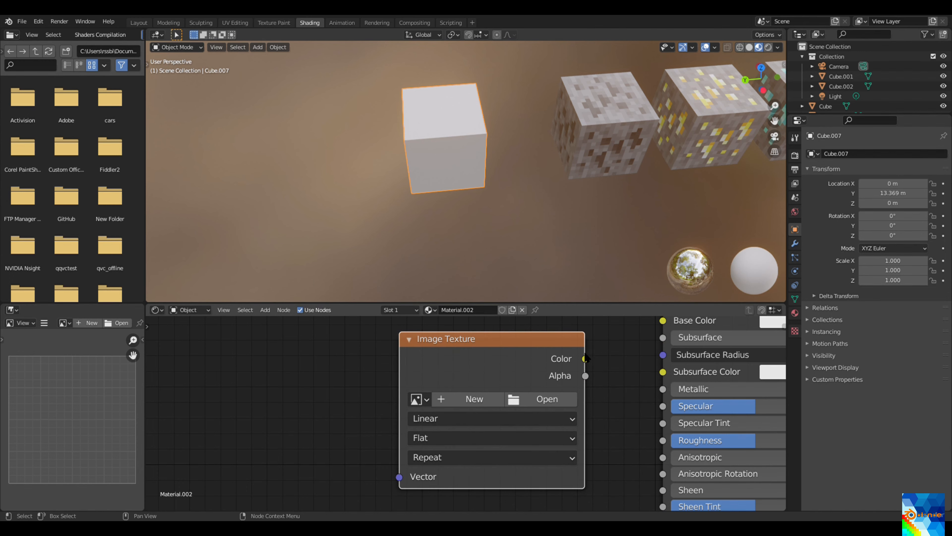
drag(586, 359, 663, 321)
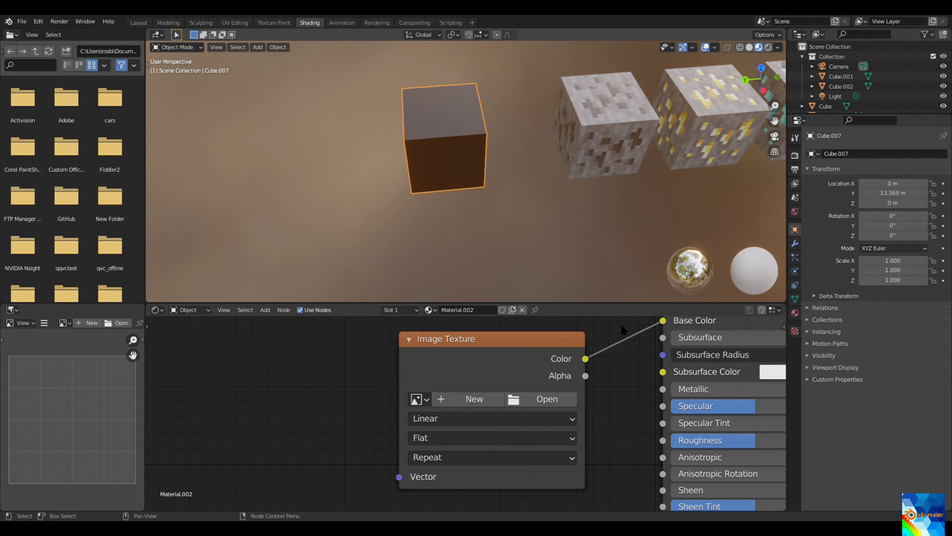
- Load magma.png into the Image Texture node and set its interpolation to Closest
middle_drag(491, 199, 445, 180)
scroll(465, 189, up, 3)
scroll(464, 185, down, 3)
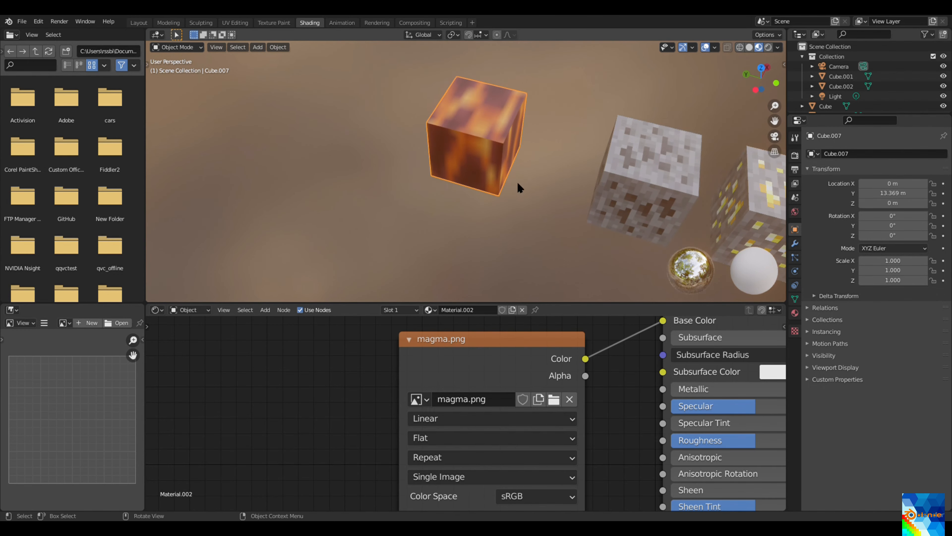
middle_drag(517, 182, 531, 184)
scroll(530, 184, up, 2)
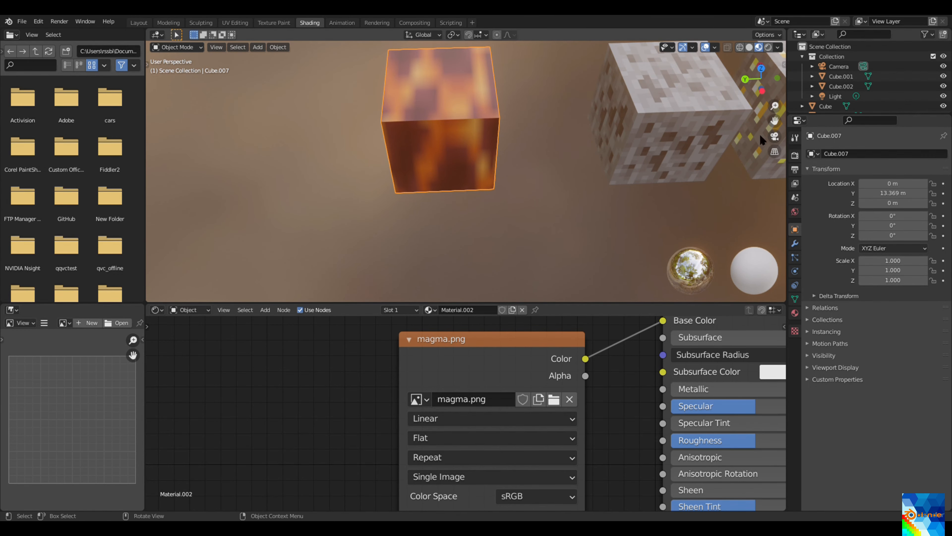
drag(783, 126, 589, 178)
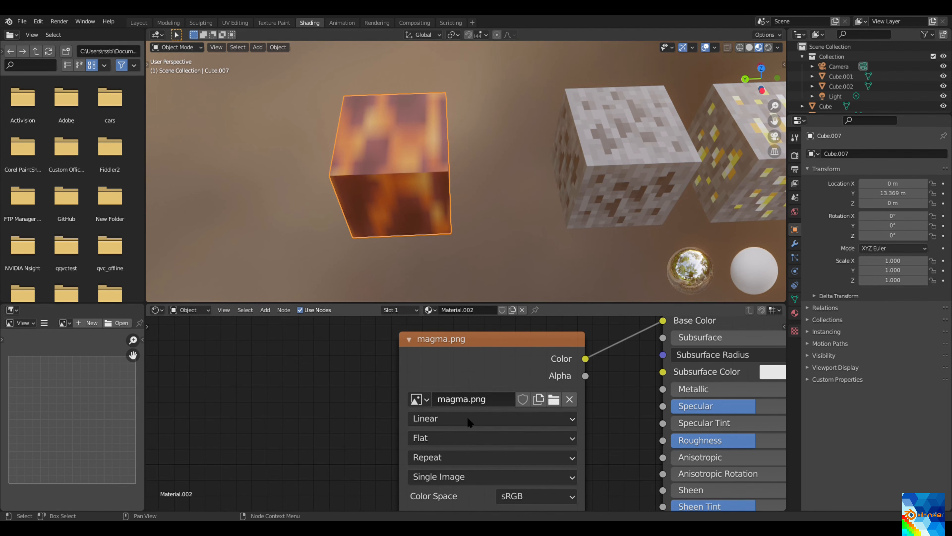
scroll(461, 417, up, 3)
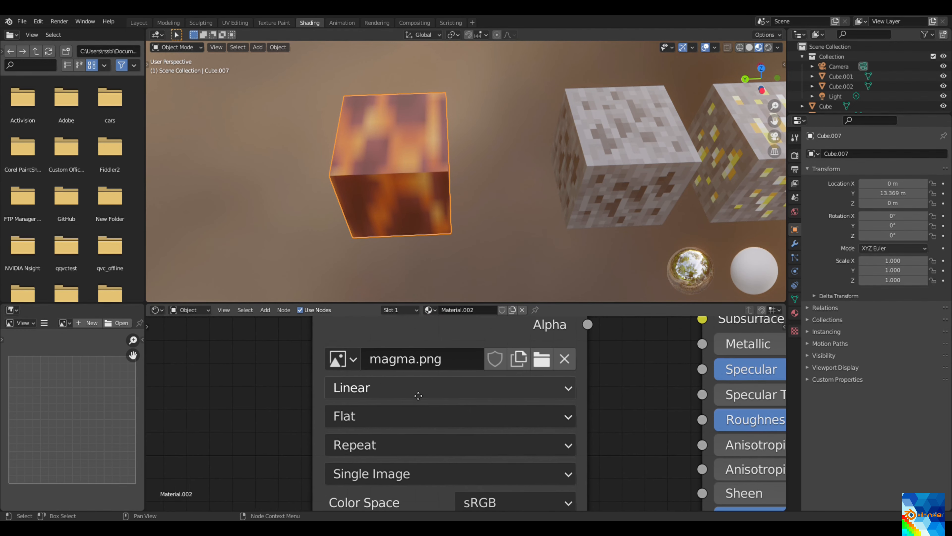
click(420, 389)
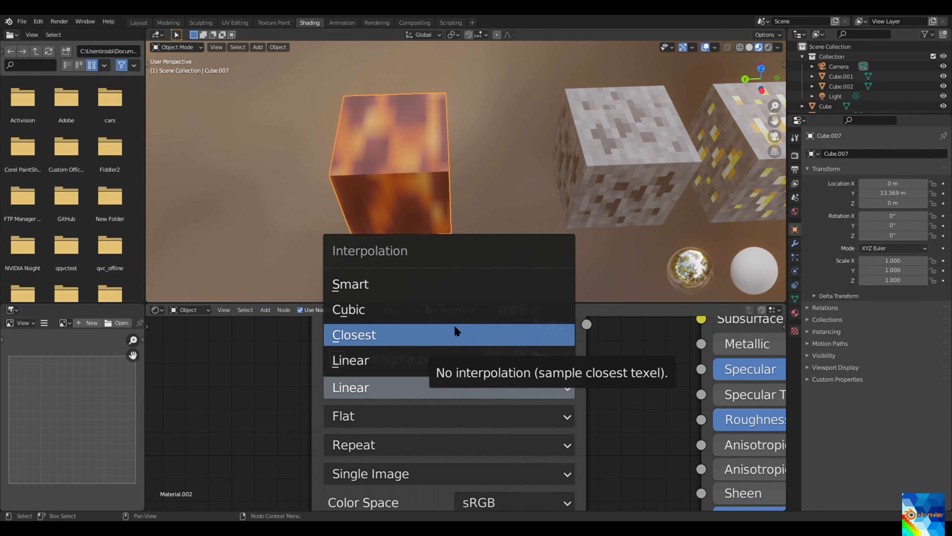
click(453, 326)
- In the UV Editing workspace, scale up the magma cube's UV layout until each face is as wide as the texture image
middle_drag(421, 140, 222, 42)
click(235, 23)
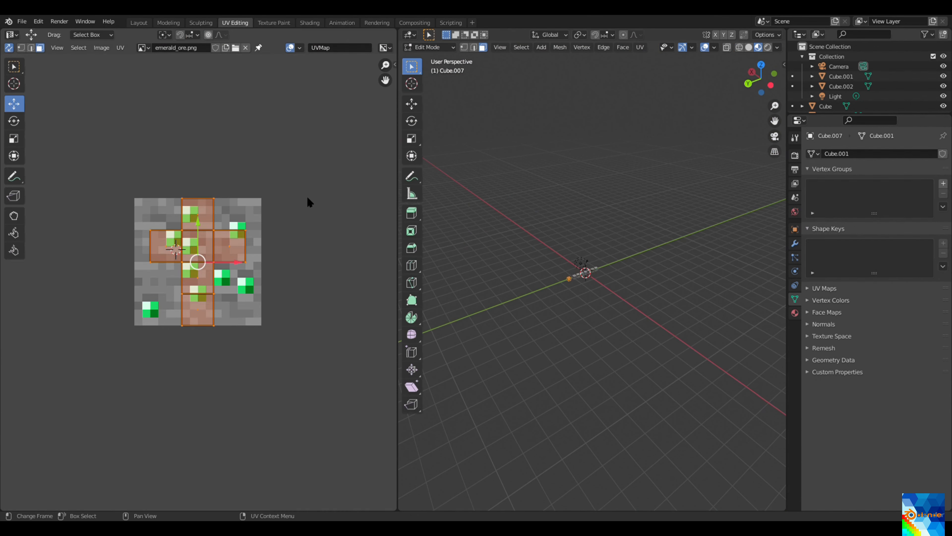
scroll(234, 260, up, 2)
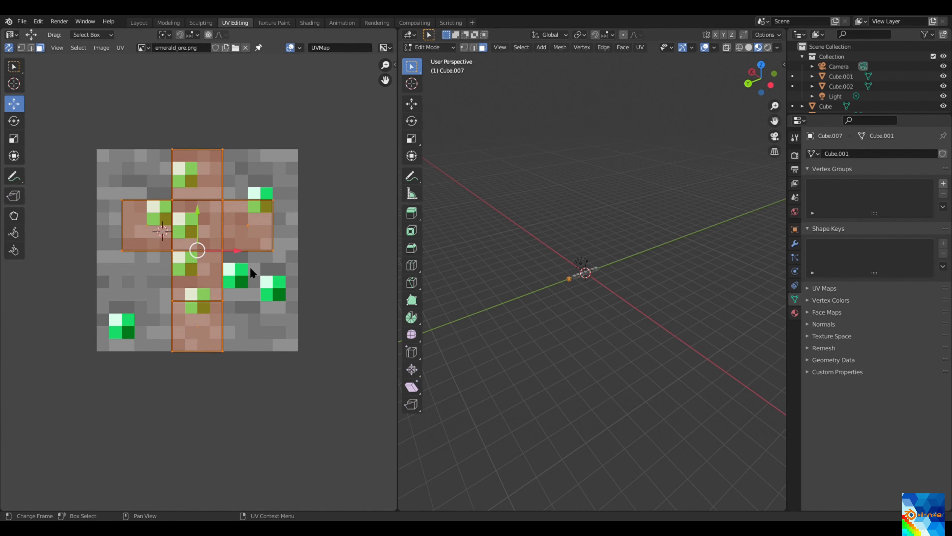
scroll(271, 284, down, 4)
key(s)
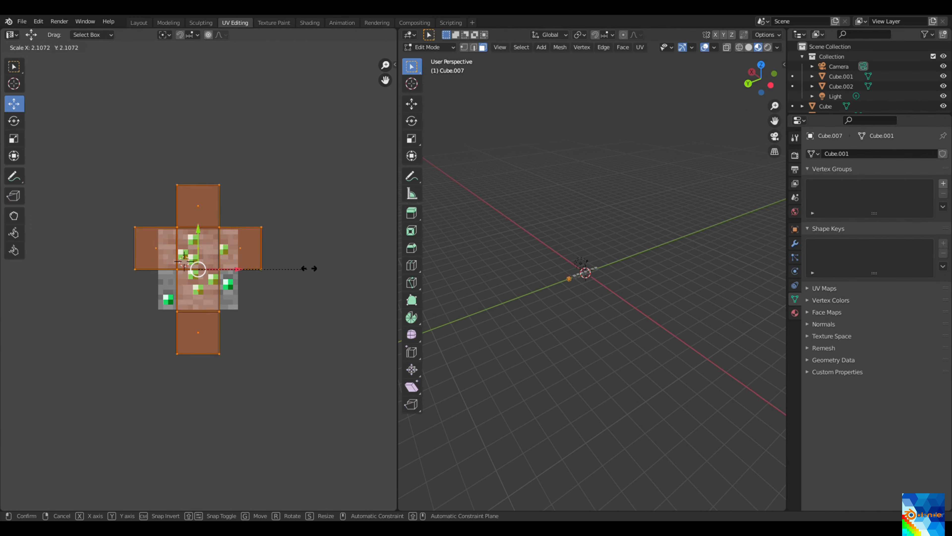
click(11, 264)
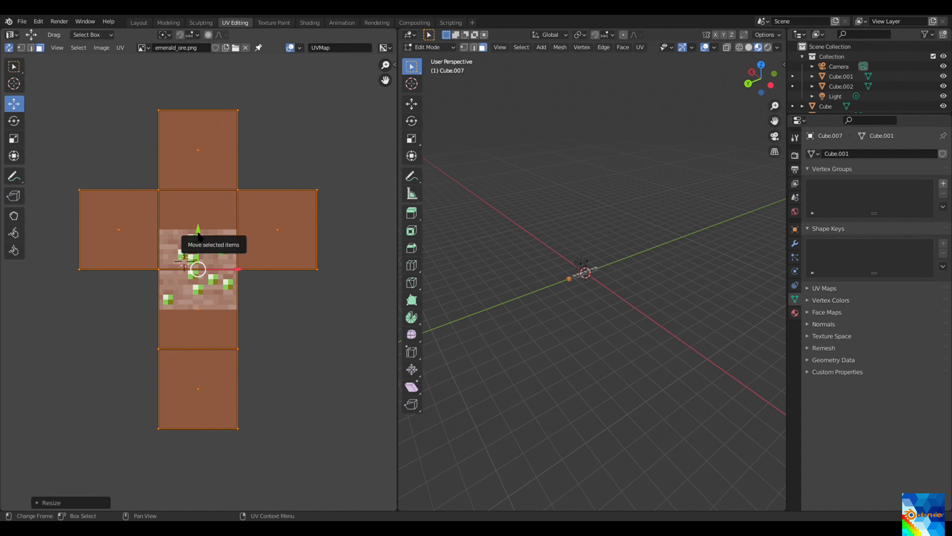
- Move the enlarged UV layout vertically so that one face lines up with the edges of the texture image
drag(200, 236, 204, 285)
scroll(255, 315, up, 4)
scroll(254, 315, up, 2)
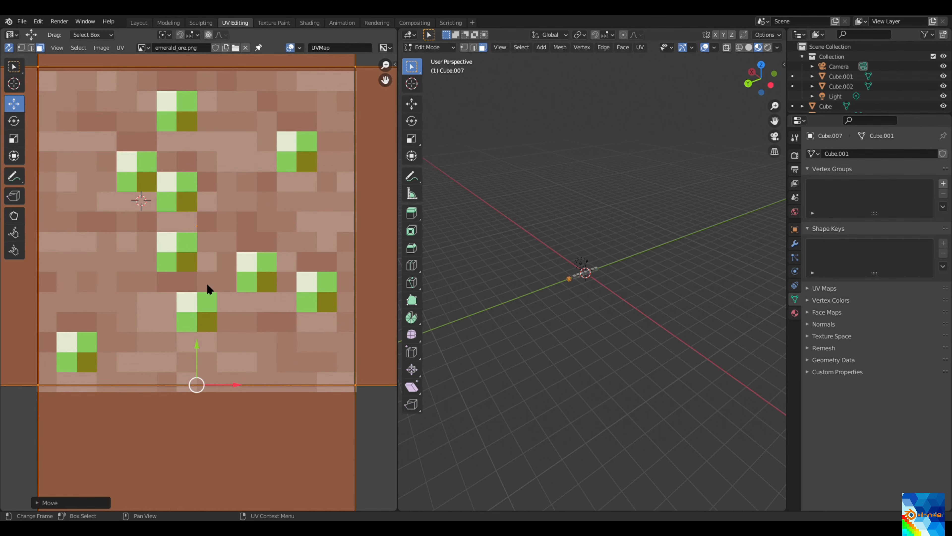
mouse_move(200, 352)
mouse_down()
mouse_move(198, 365)
mouse_move(194, 351)
mouse_move(211, 353)
mouse_up()
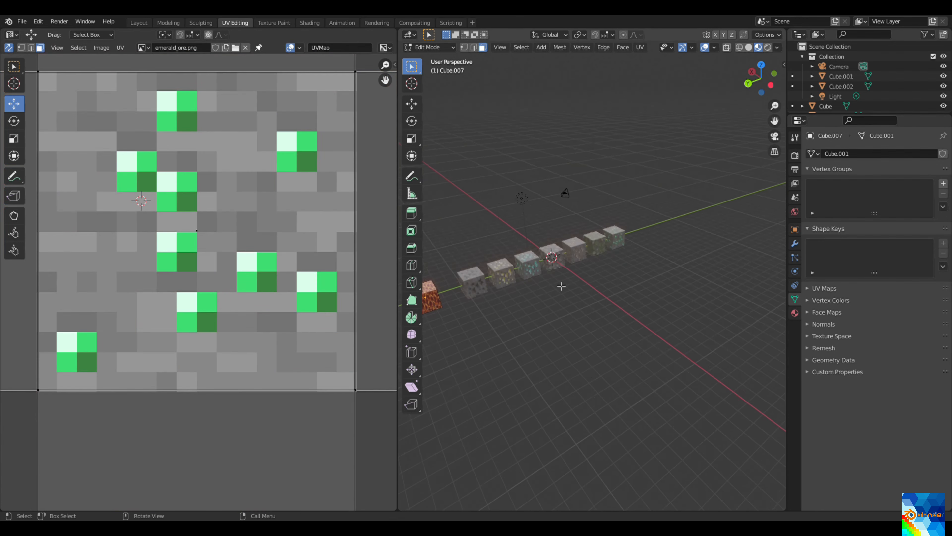
- Examine the magma texture on the faces of the cube up close
scroll(776, 137, up, 4)
drag(775, 121, 647, 209)
scroll(627, 221, down, 8)
middle_drag(627, 222, 599, 244)
scroll(616, 261, up, 6)
scroll(616, 261, up, 3)
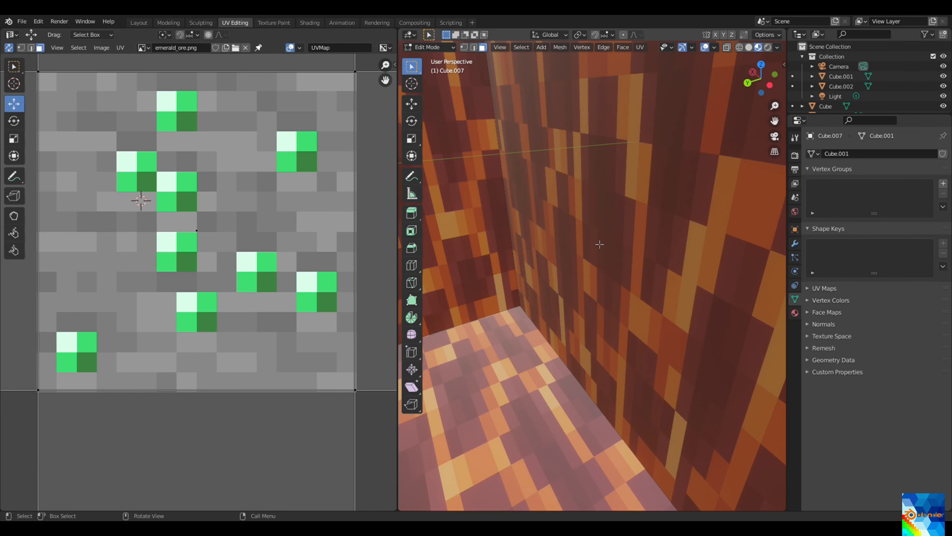
scroll(600, 245, down, 8)
scroll(601, 246, up, 6)
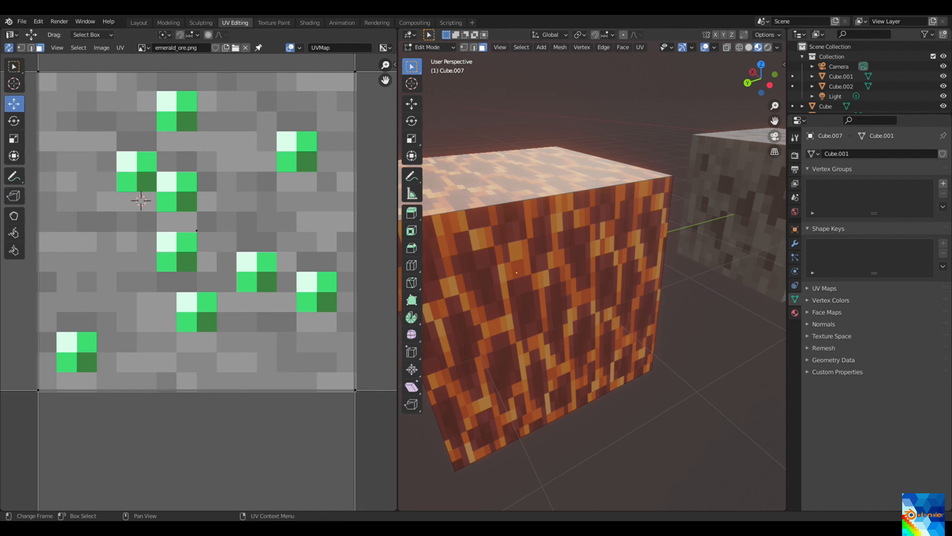
- Return to the Layout workspace and set the magma cube's Y location to 12 m
click(145, 23)
middle_drag(351, 153, 291, 121)
scroll(397, 228, up, 2)
middle_drag(395, 225, 698, 301)
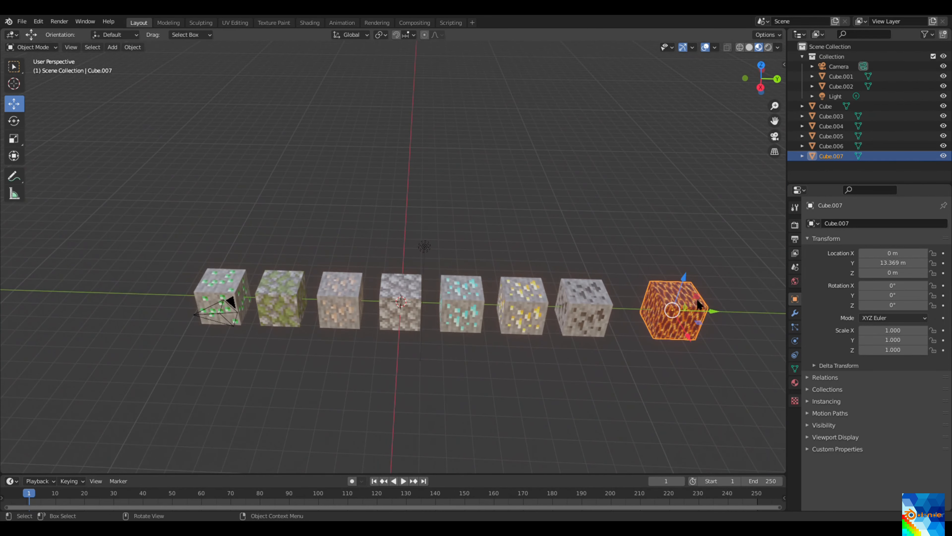
click(915, 264)
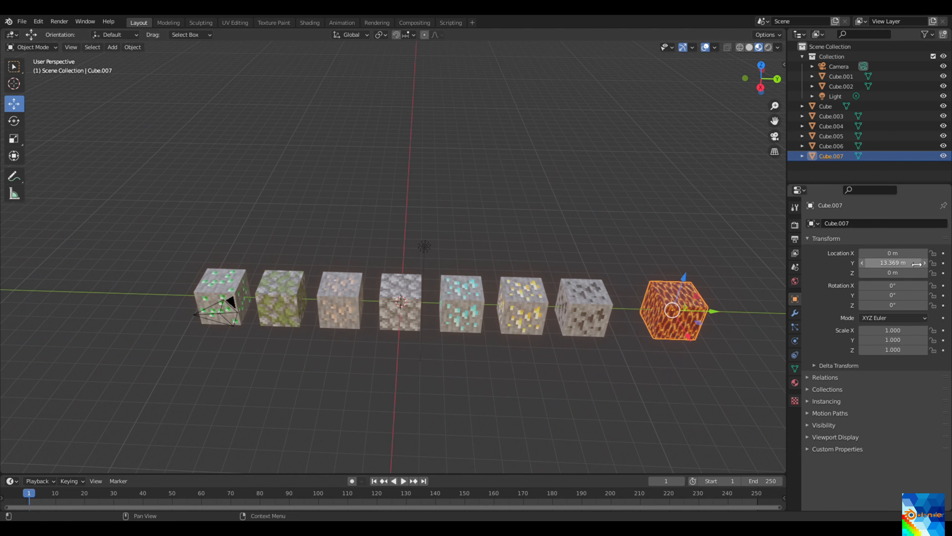
text(12)
key(Return)
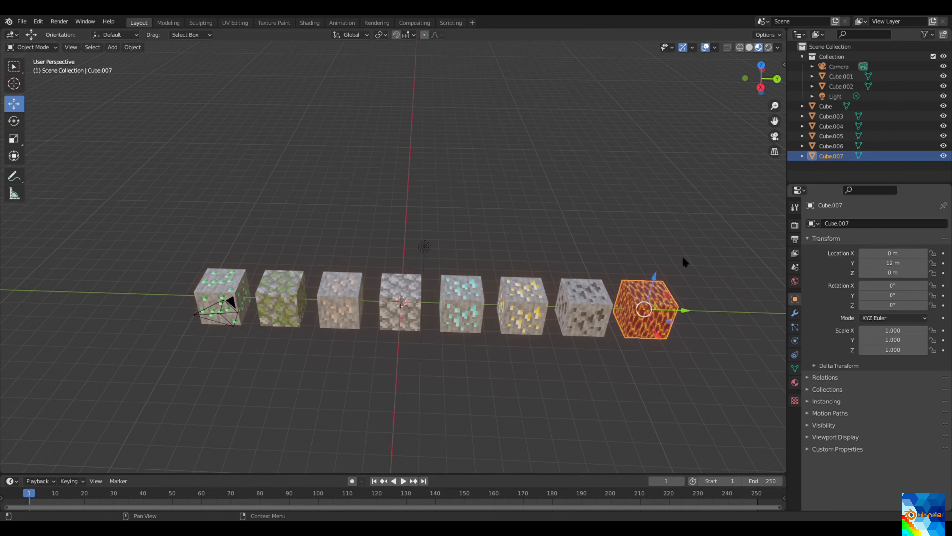
- Add another cube and place it at the emerald ore end of the row with a Y location of -12 m
click(112, 47)
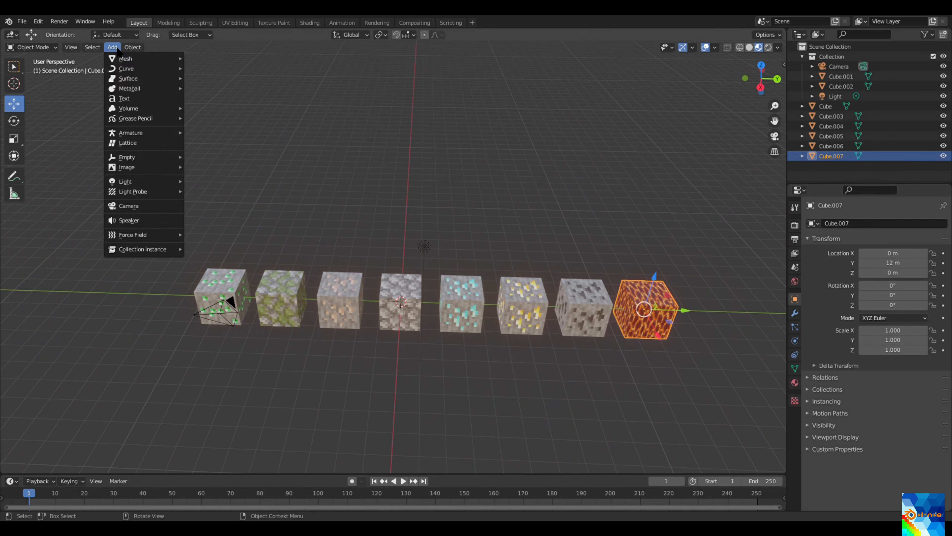
mouse_move(138, 62)
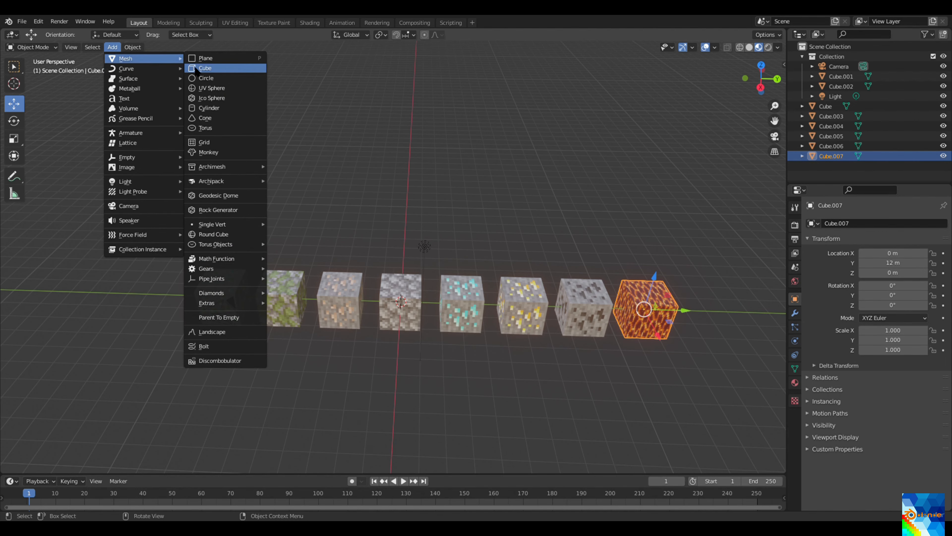
click(204, 69)
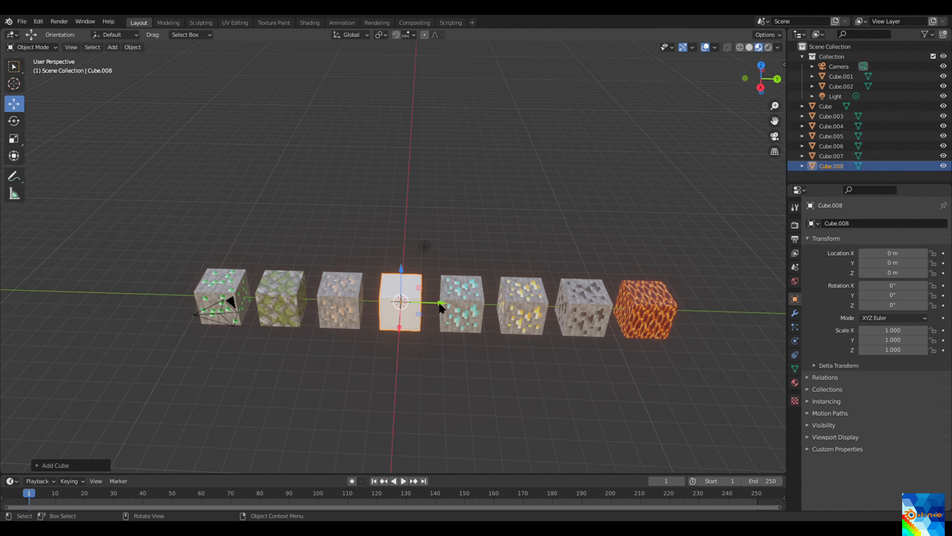
drag(441, 304, 184, 295)
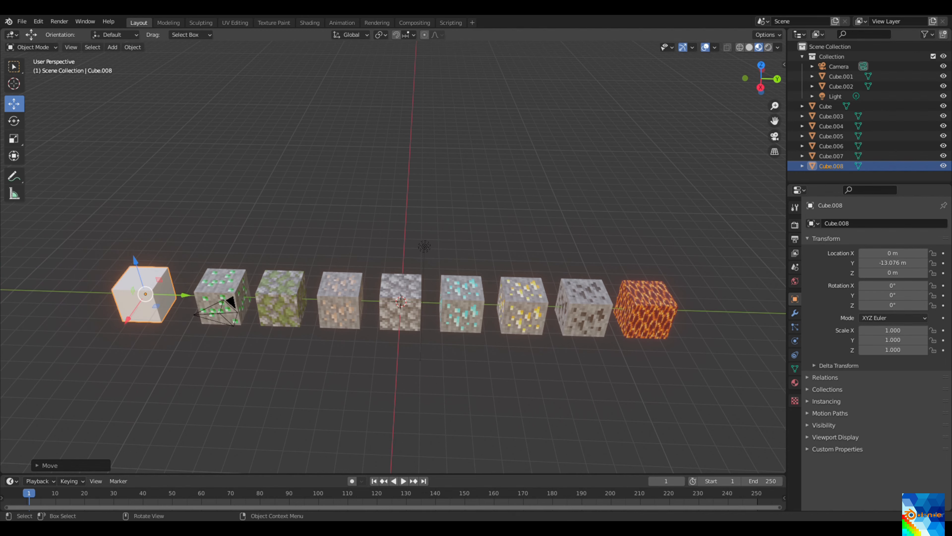
double_click(899, 263)
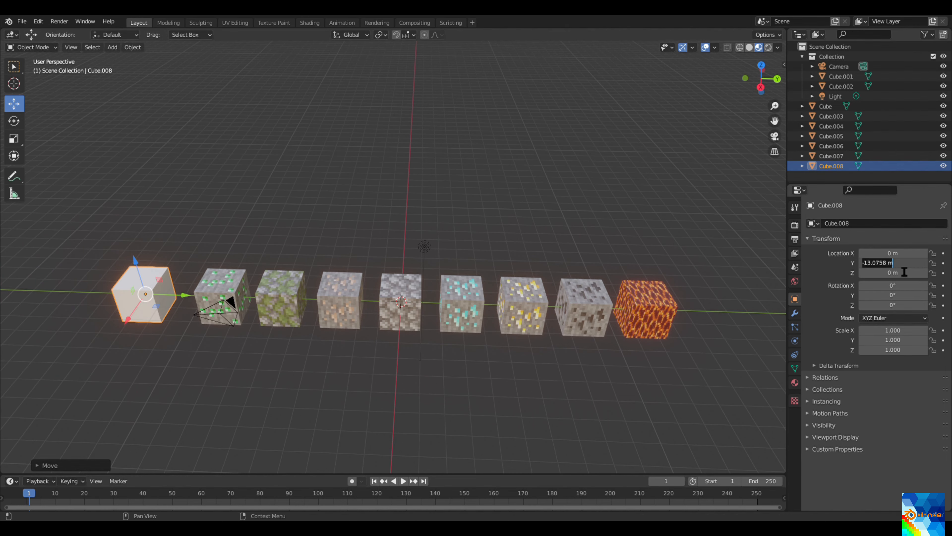
key(BackSpace)
text(-12)
key(Return)
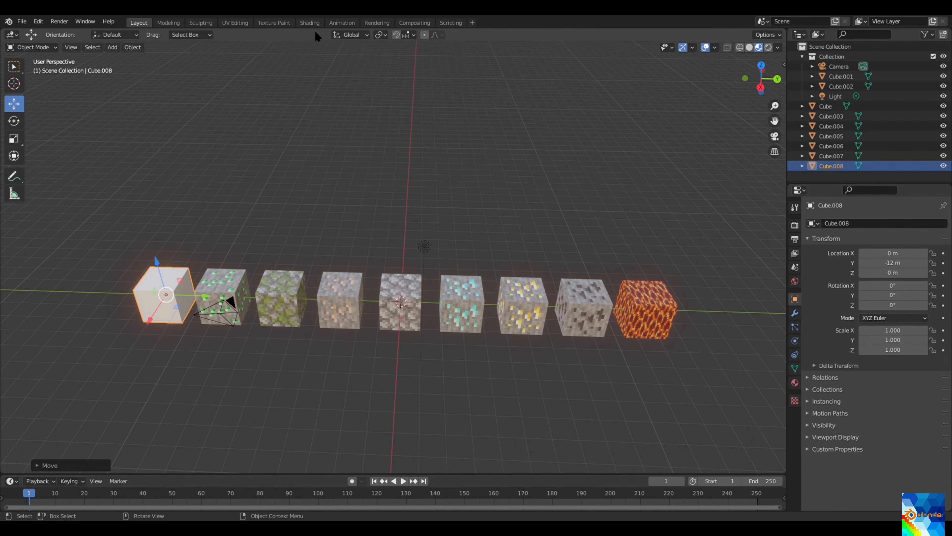
- In the Shading workspace, create a new material for the untextured cube and add an Image Texture node beside its shader
click(310, 23)
scroll(511, 216, down, 4)
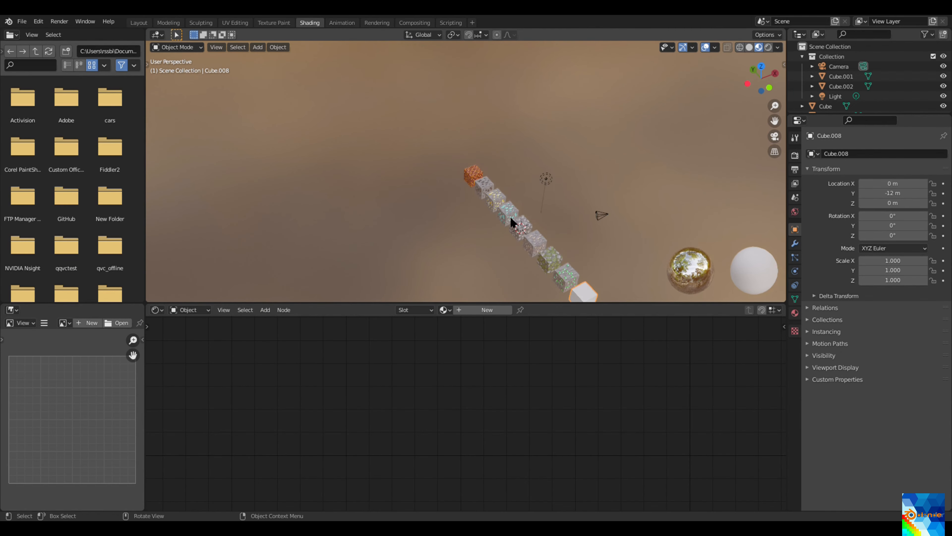
middle_drag(487, 158, 465, 128)
click(500, 310)
click(265, 310)
mouse_move(287, 365)
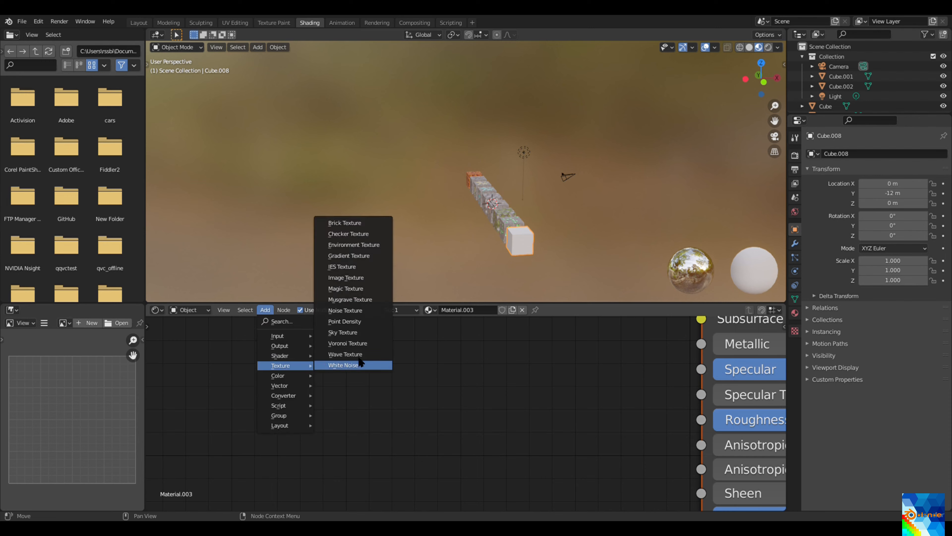
click(360, 278)
click(331, 310)
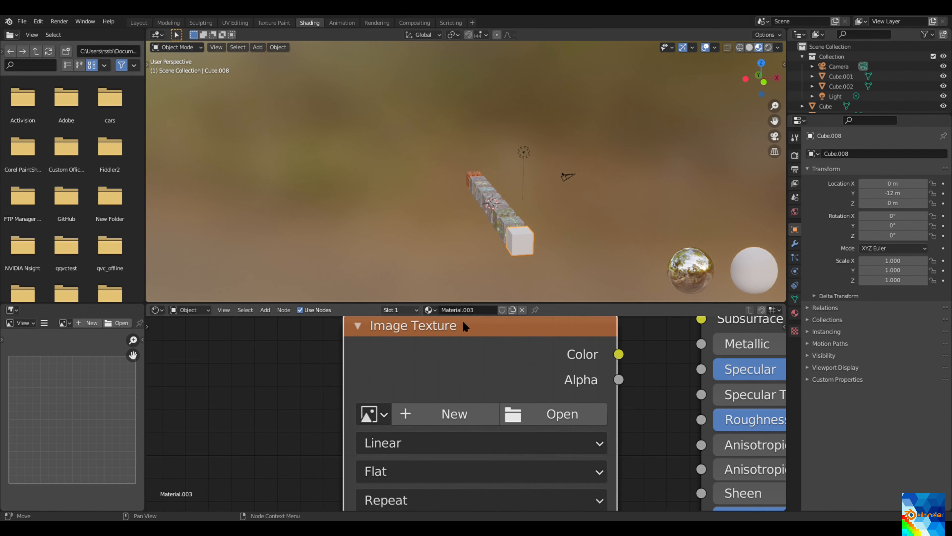
- Connect the Image Texture node's Color output to the shader's Base Color input
drag(619, 353, 642, 350)
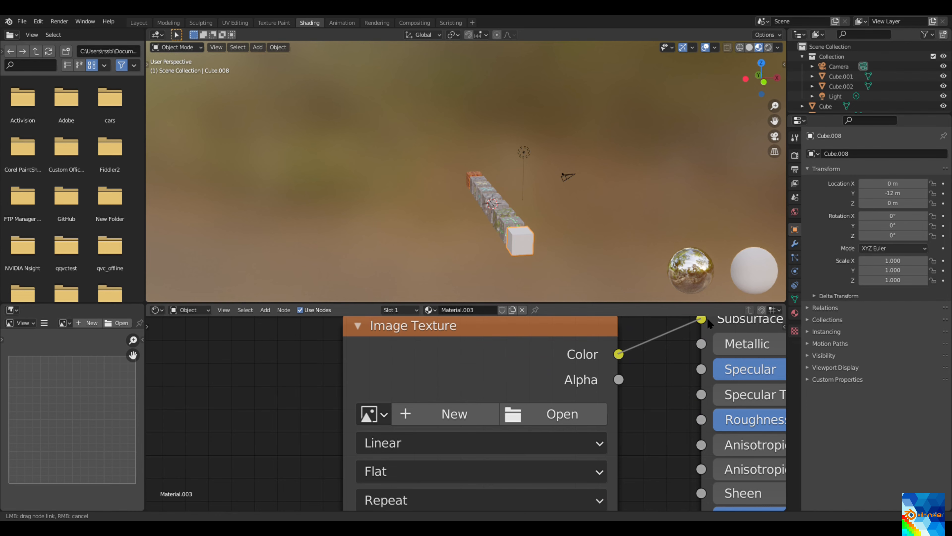
drag(708, 318, 712, 319)
scroll(685, 369, down, 2)
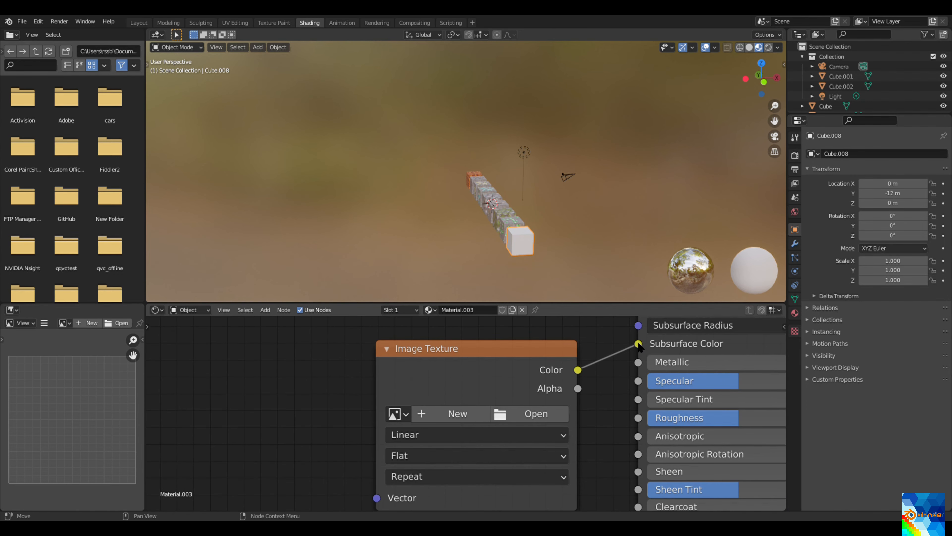
scroll(639, 346, down, 2)
drag(592, 362, 593, 321)
scroll(513, 420, up, 4)
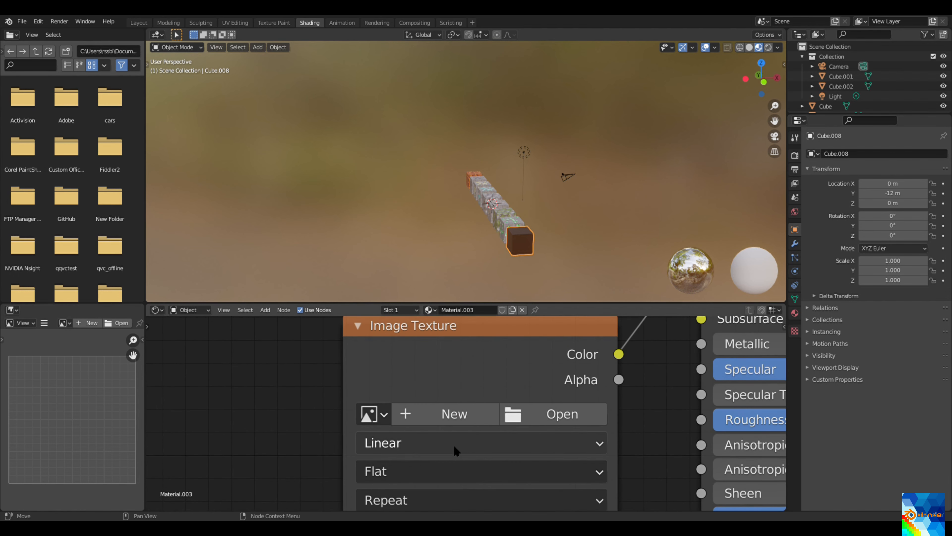
- Set the image texture's interpolation to Closest and load dirt.png into the node
click(453, 444)
click(417, 388)
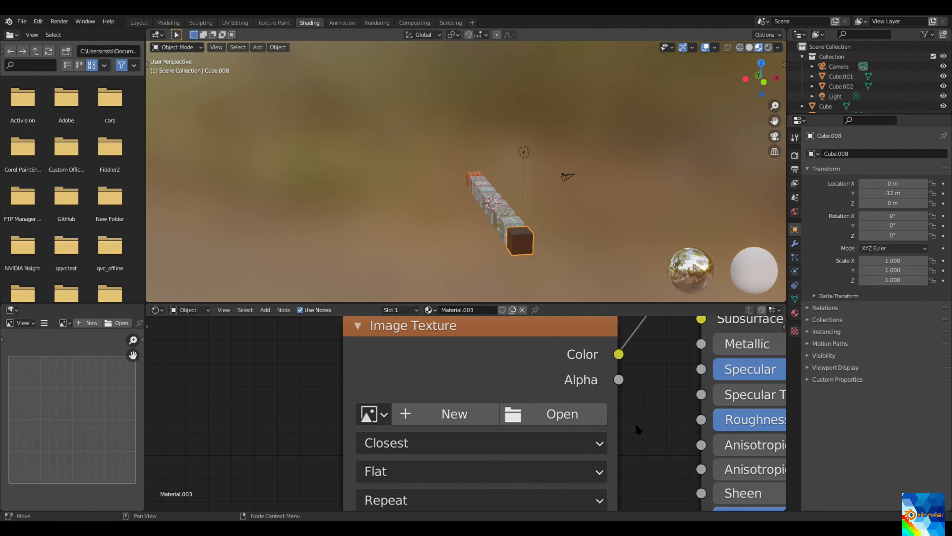
middle_drag(535, 191, 557, 200)
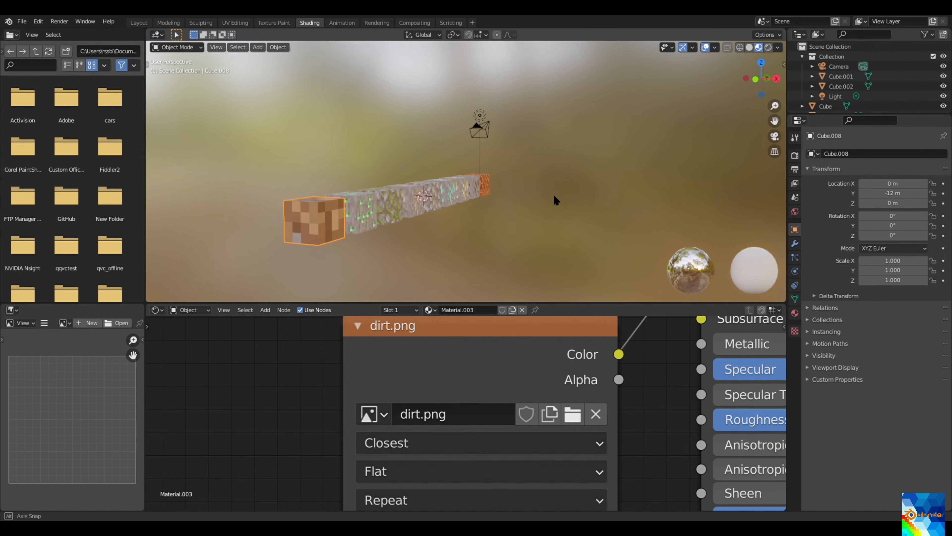
scroll(480, 324, down, 4)
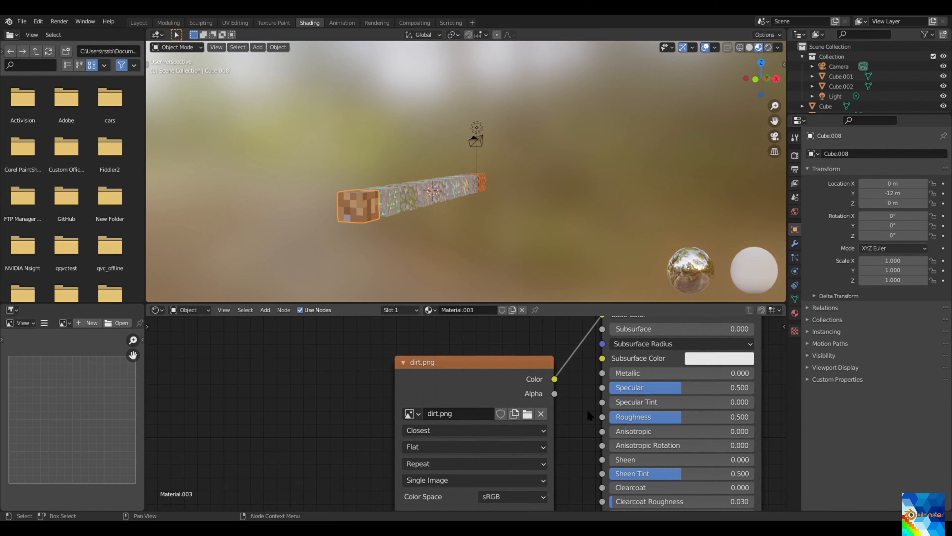
scroll(477, 320, down, 3)
middle_drag(378, 325, 457, 340)
middle_drag(398, 199, 375, 187)
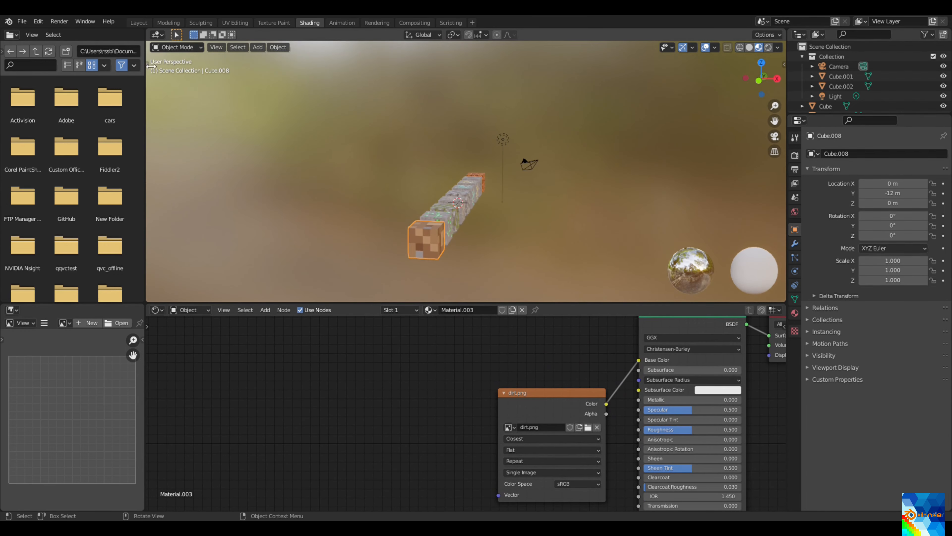
- In the UV Editing workspace, enlarge the dirt cube's UV layout to image-sized faces and move it down until one face covers the image
click(236, 23)
scroll(255, 214, down, 5)
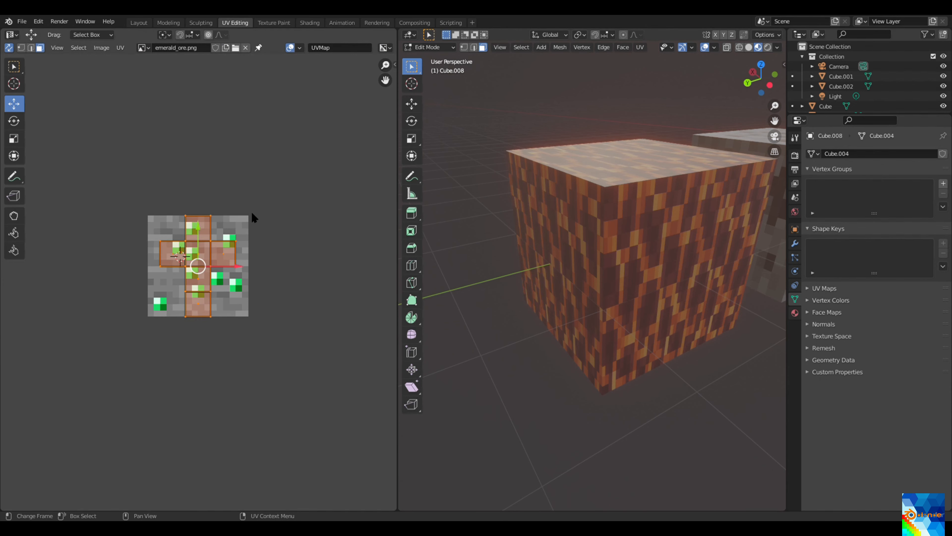
key(s)
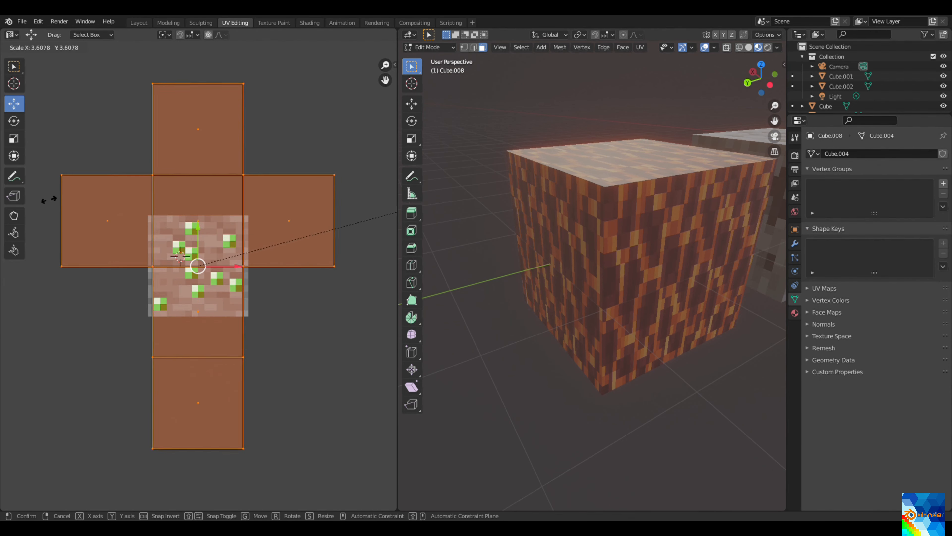
click(83, 204)
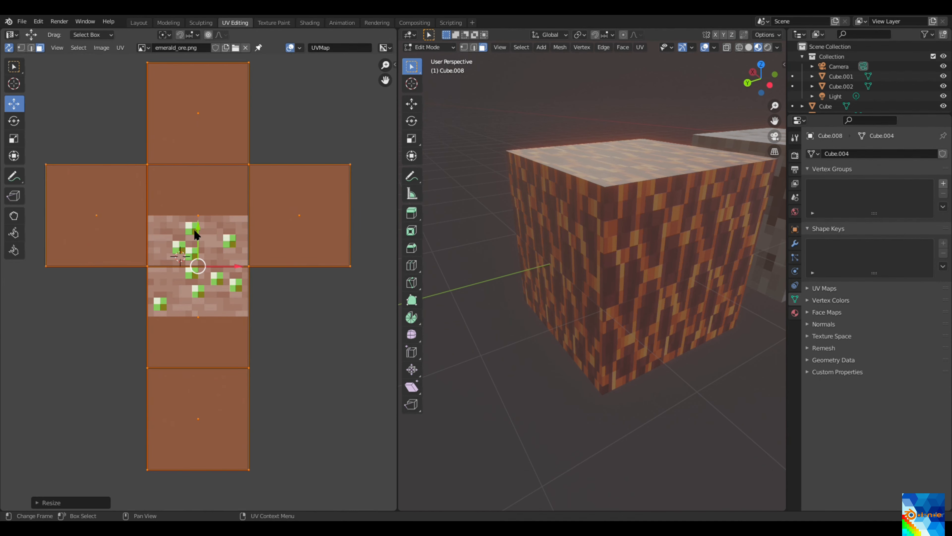
drag(195, 234, 206, 290)
- Clear the face selection and examine the dirt texture on the cube up close and beside the emerald ore cube
scroll(714, 241, down, 10)
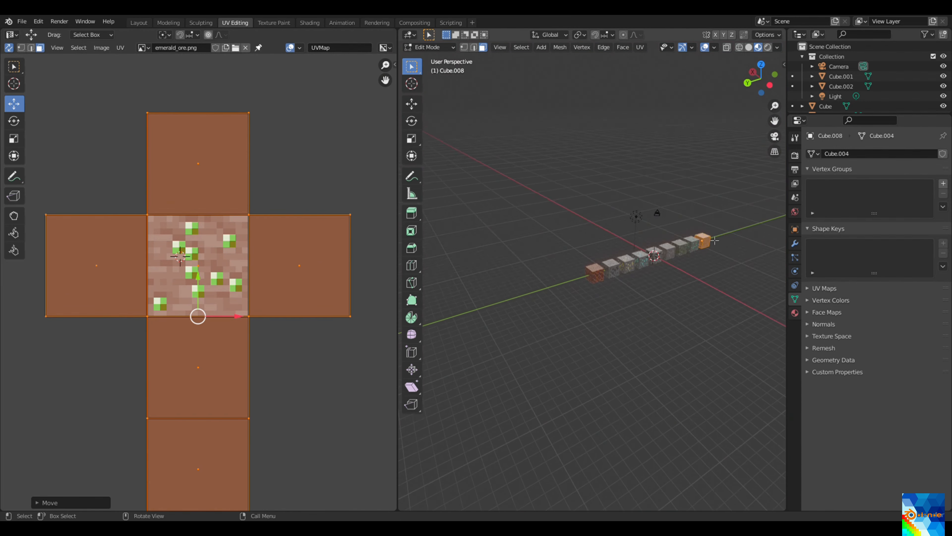
scroll(700, 173, up, 3)
drag(780, 123, 666, 202)
click(666, 202)
scroll(671, 272, up, 12)
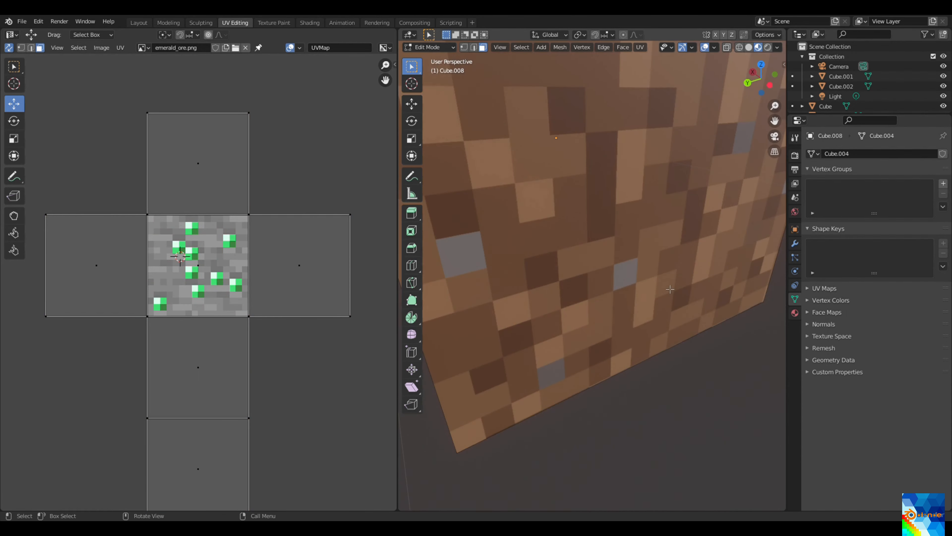
scroll(662, 272, down, 3)
mouse_move(663, 246)
middle_down()
mouse_move(665, 258)
mouse_move(616, 266)
mouse_move(634, 311)
mouse_move(651, 240)
mouse_move(657, 264)
middle_up()
scroll(662, 267, down, 3)
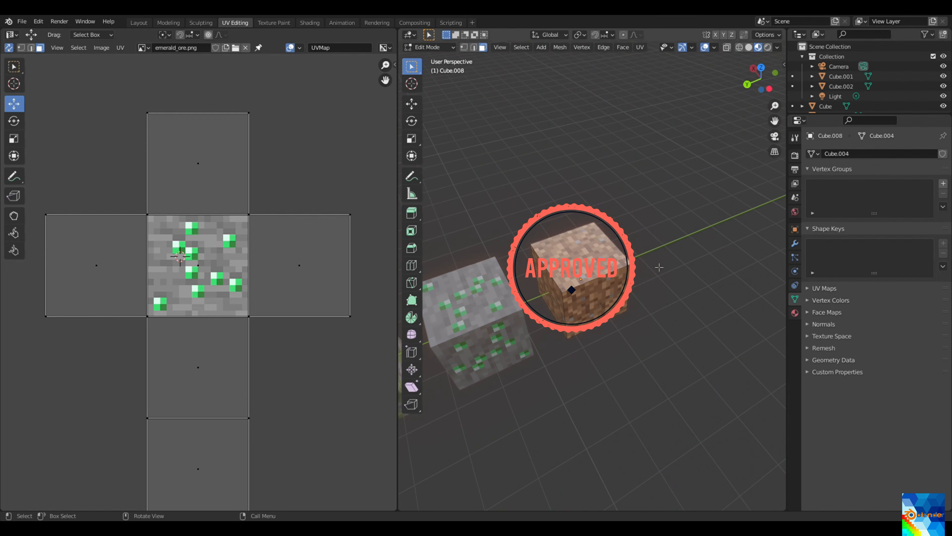